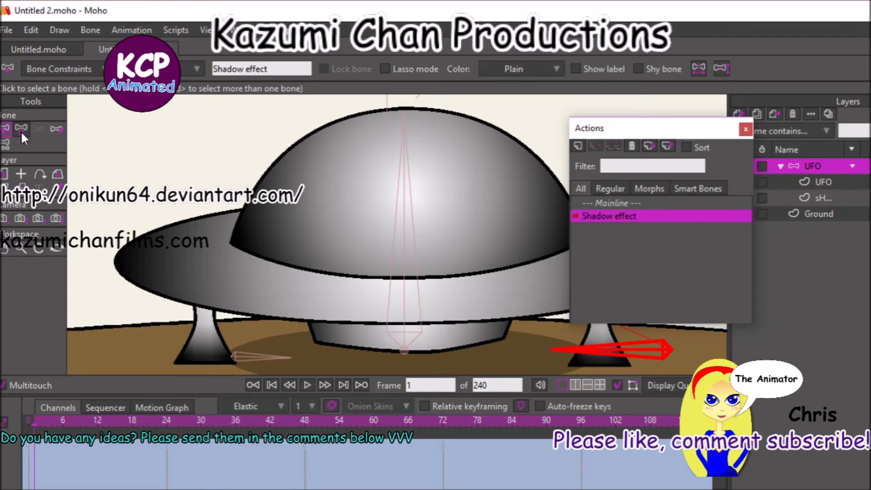
Tilt the right red bone to 155°, return it to 180° at frame 24, and step through the frames.
left_click(629, 353)
left_click_drag(629, 352, 633, 336)
left_click(165, 420)
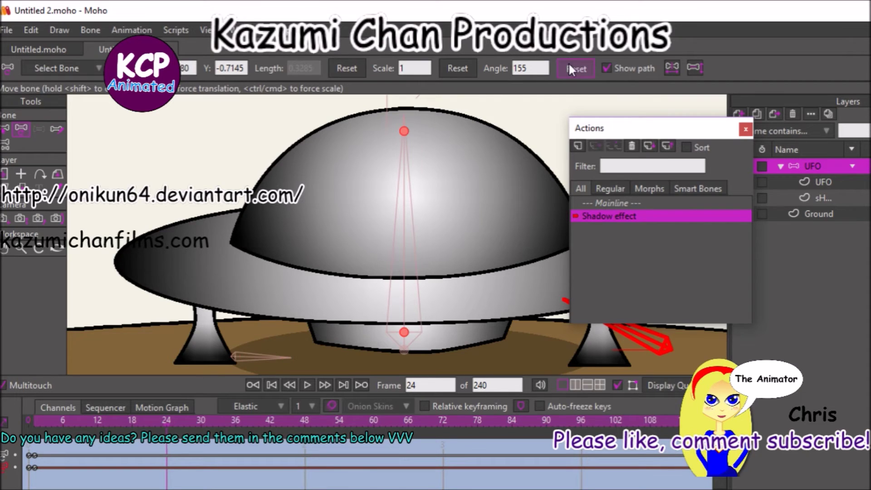
left_click(573, 69)
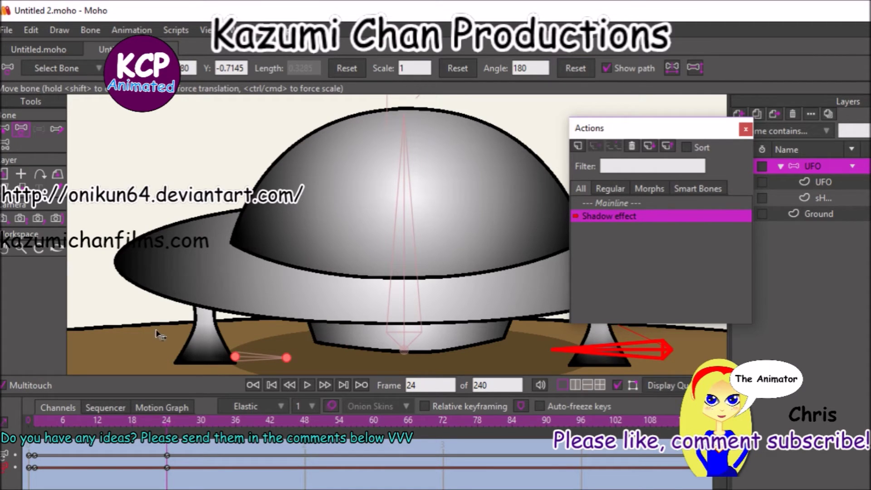
key("Left")
key("Left")
key("Left")
key("Left")
key("Left")
key("Left")
key("Left")
key("Left")
key("Left")
key("Left")
key("Left")
key("Left")
key("Left")
key("Left")
key("Left")
key("Left")
key("Left")
key("Left")
key("Left")
key("Left")
key("Left")
key("Left")
key("Right")
key("Right")
key("Right")
key("Right")
key("Right")
key("Right")
key("Right")
key("Right")
key("Right")
key("Right")
key("Right")
key("Right")
key("Right")
key("Right")
key("Right")
key("Right")
key("Right")
key("Right")
key("Right")
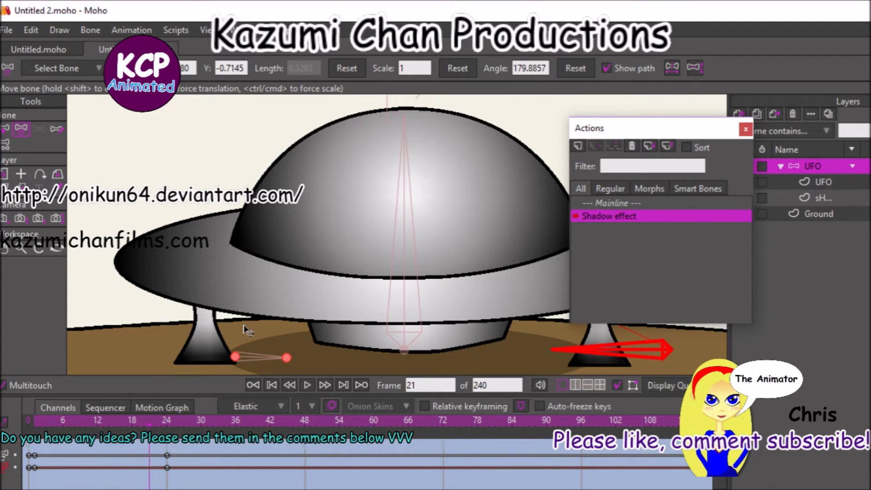
key("Left")
key("Left")
key("Left")
key("Left")
key("Left")
key("Left")
key("Left")
key("Left")
key("Left")
key("Left")
key("Left")
key("Left")
key("Left")
key("Left")
key("Left")
key("Left")
key("Left")
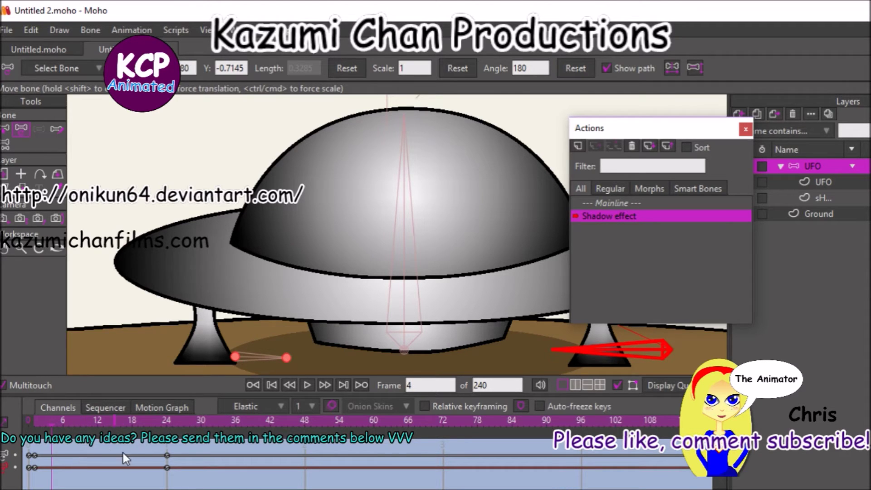
Set new keyframes to use Smooth interpolation.
left_click(67, 467)
left_click(299, 404)
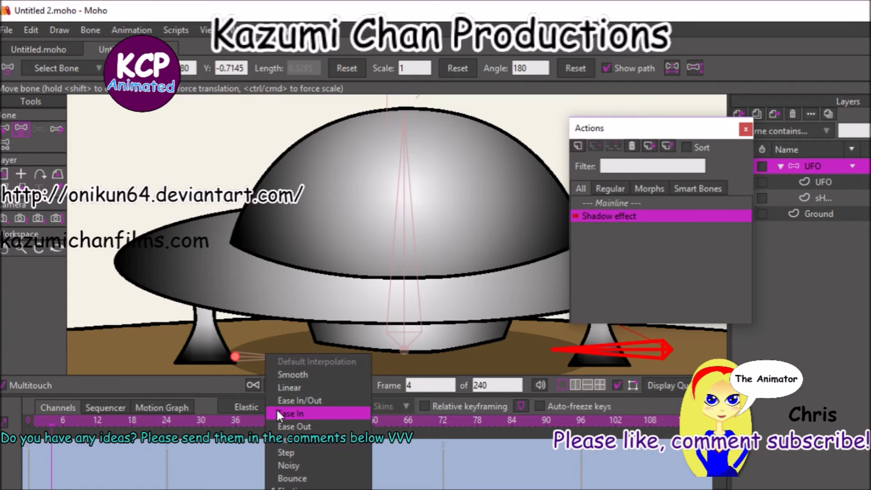
left_click(296, 374)
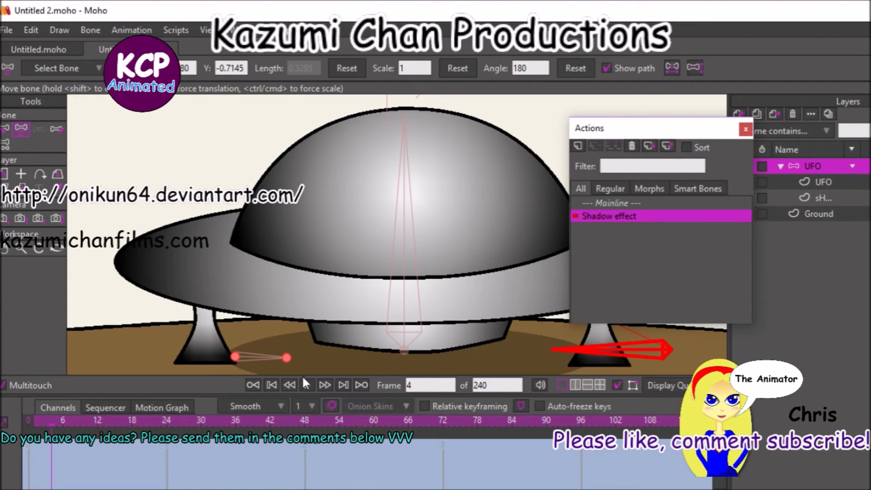
Re-key the right red bone at 155° and 180° at frame 24, shifting the start keys to frame 1.
left_click(254, 357)
left_click(599, 350)
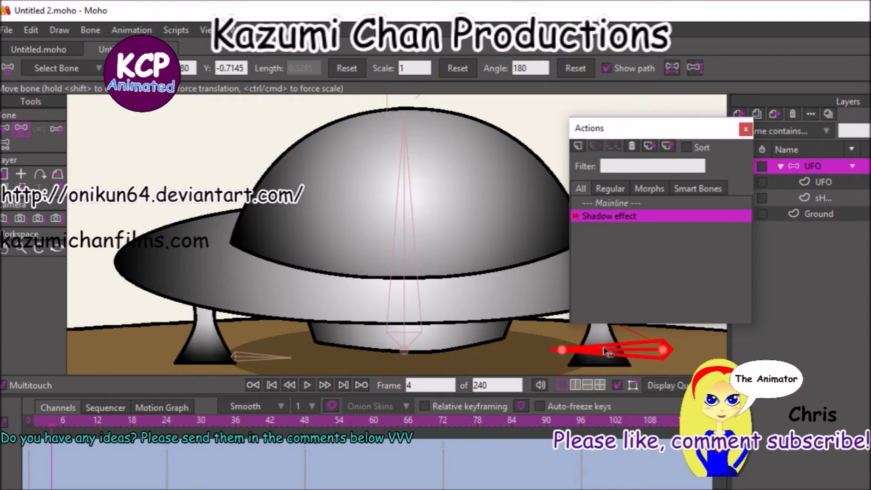
left_click_drag(622, 353, 626, 333)
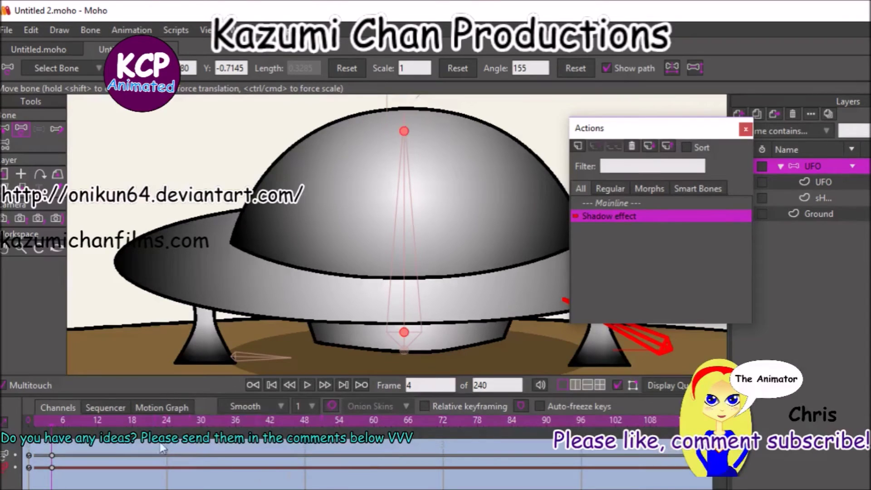
left_click(167, 421)
left_click_drag(628, 318, 625, 356)
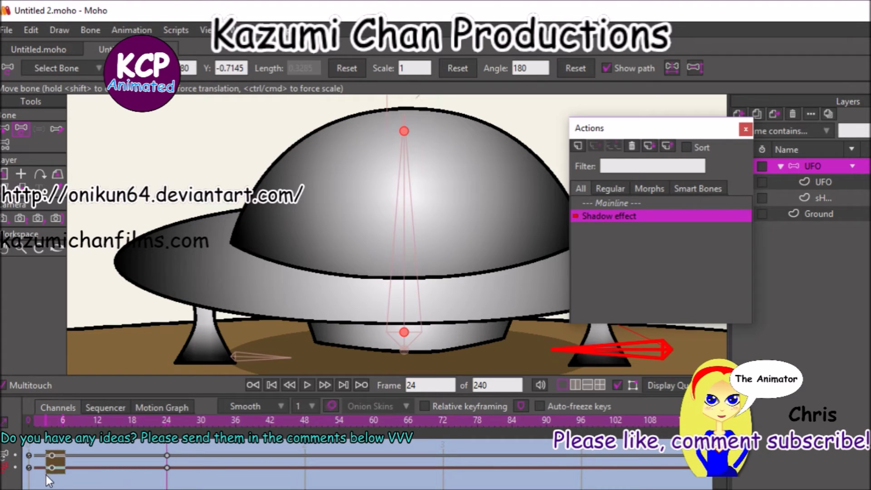
left_click_drag(52, 455, 32, 461)
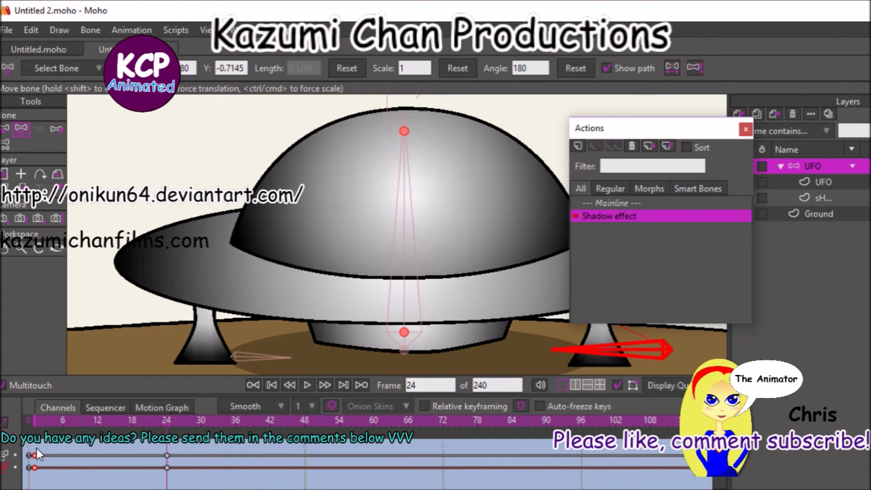
Play the action to preview the bone swing, then select the sHADOW layer.
key("space")
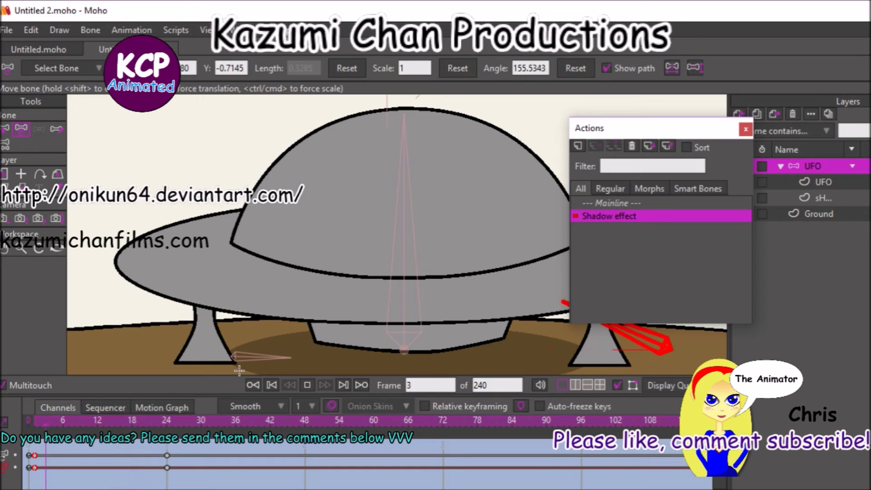
key("space")
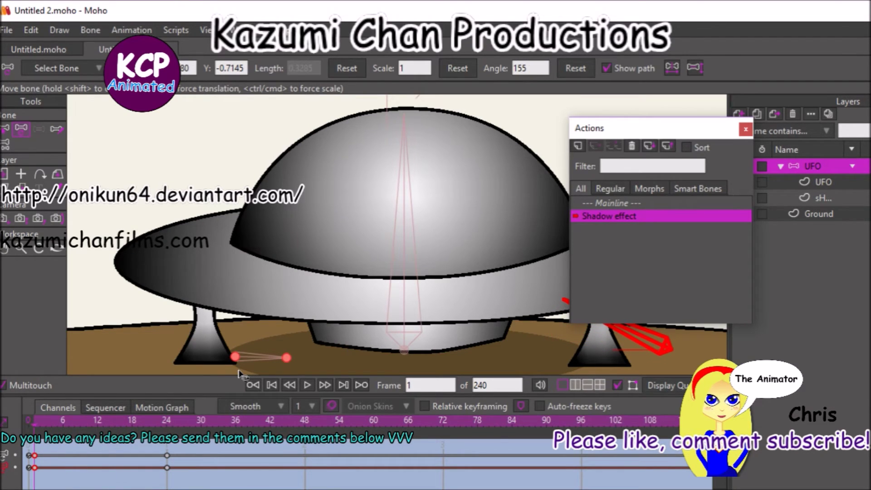
left_click(819, 197)
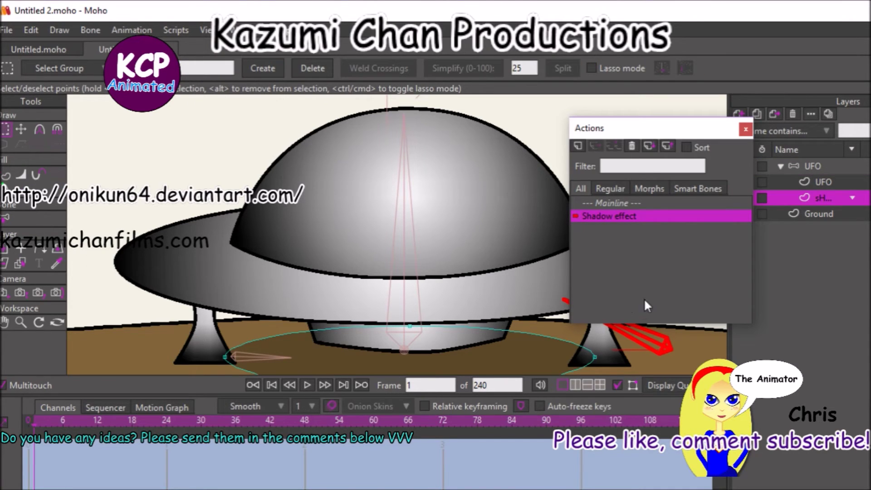
Key the sHADOW layer's opacity at 0 on frame 1 and 10 on frame 24.
double_click(818, 195)
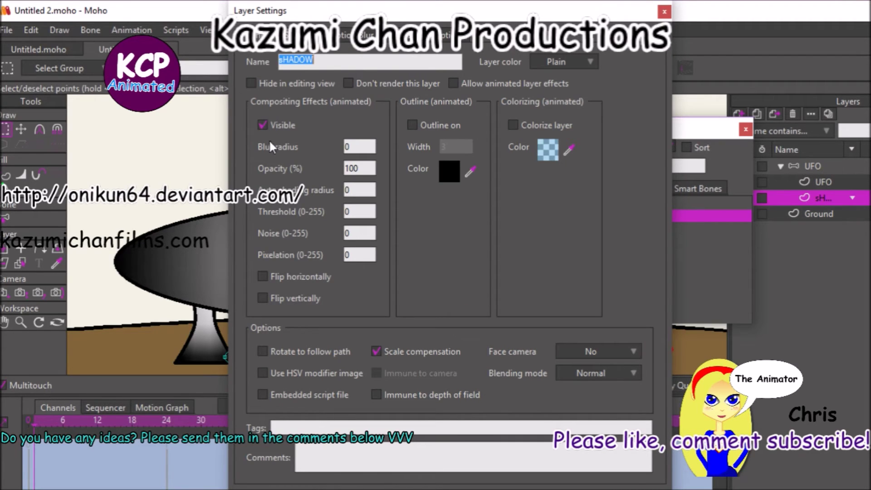
double_click(359, 168)
type("0")
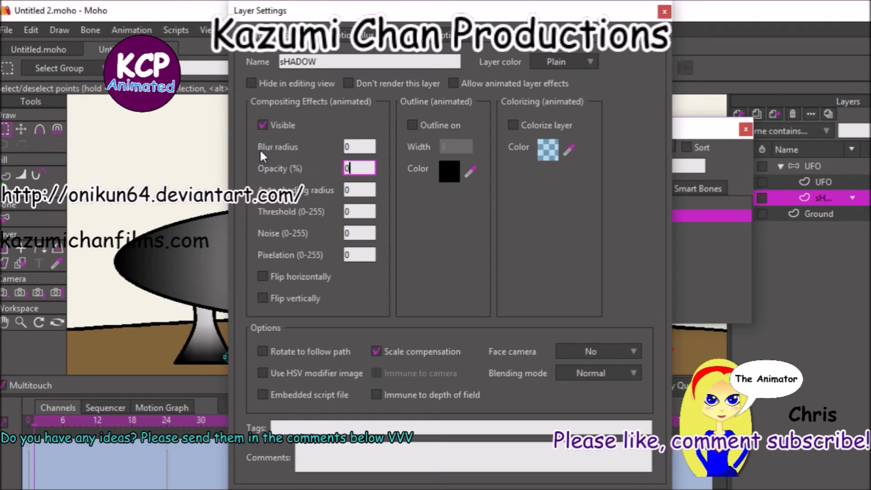
key("Return")
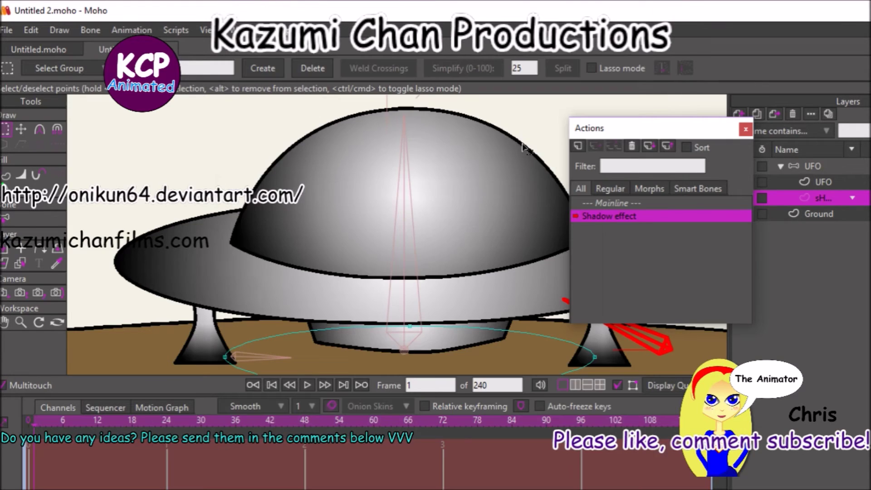
left_click(167, 426)
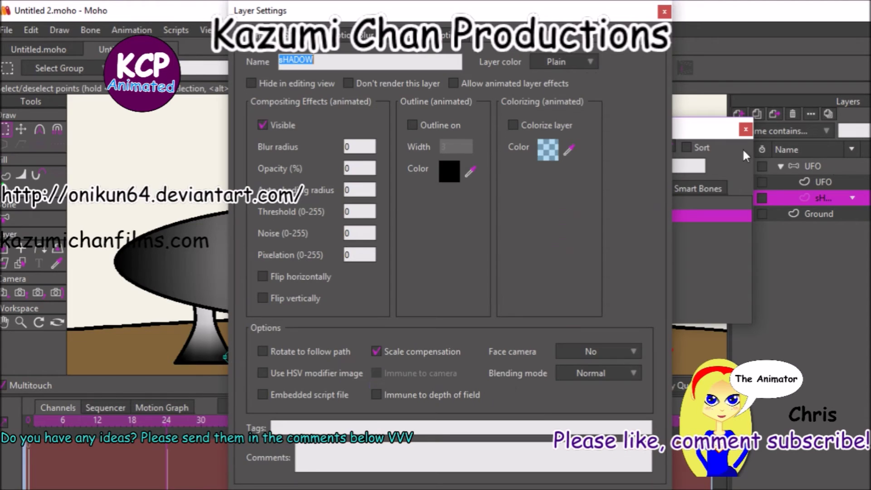
double_click(866, 202)
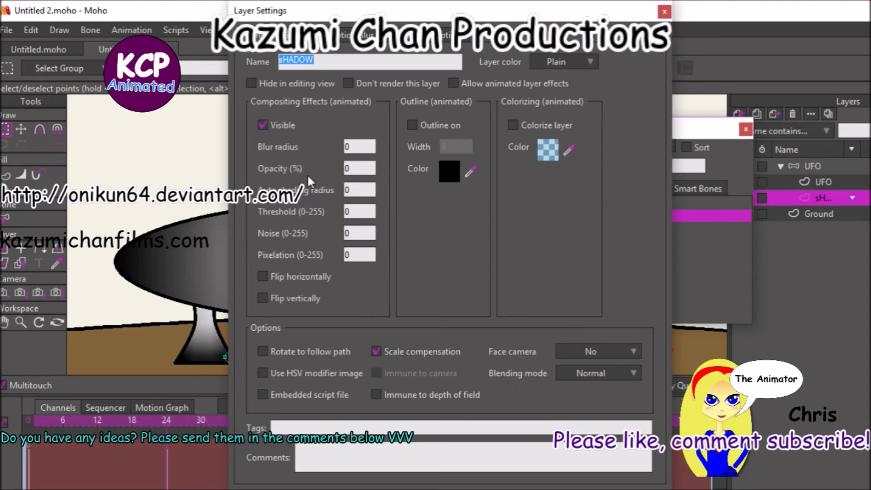
left_click(347, 168)
type("10")
key("Return")
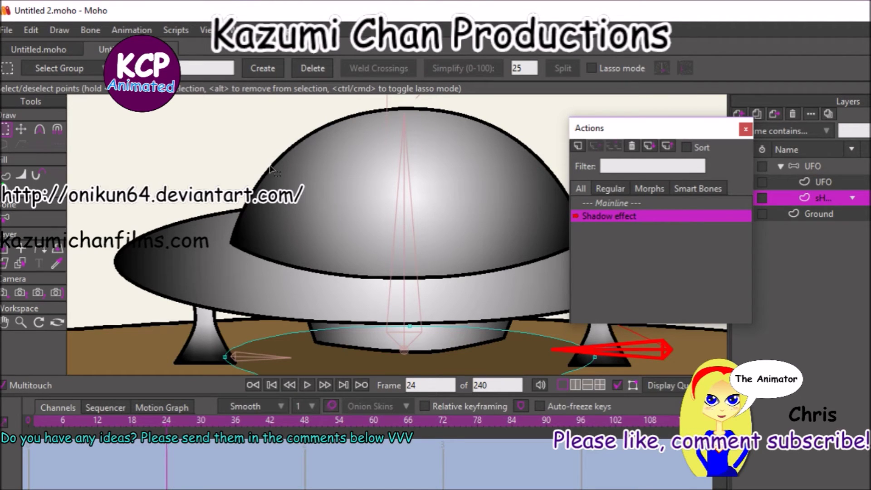
Allow the sHADOW layer's effects to be animated in Layer Settings.
double_click(809, 198)
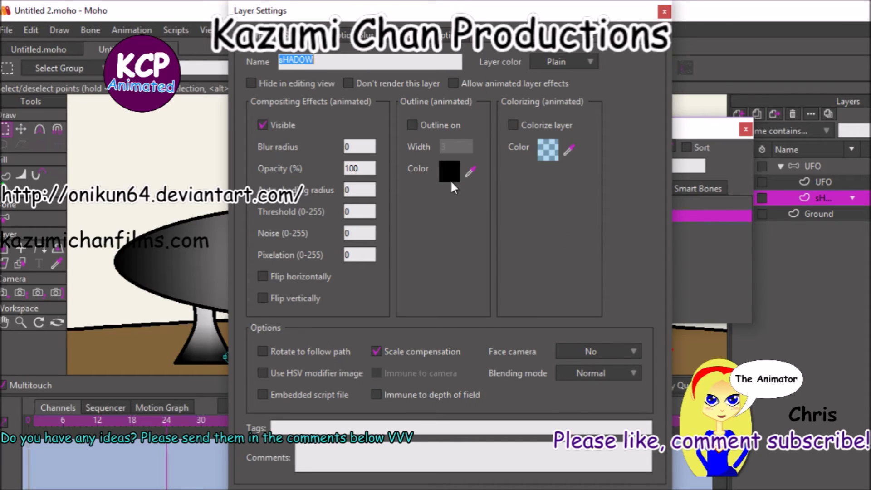
left_click(486, 84)
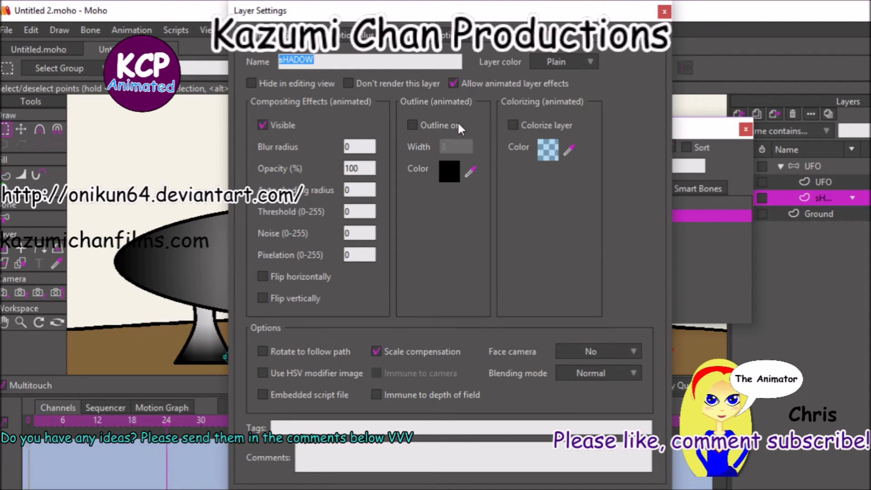
key("Return")
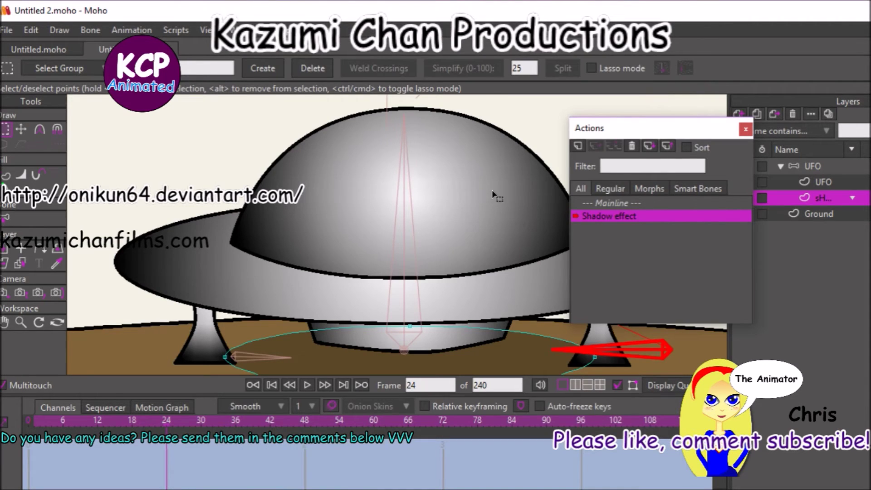
Re-key sHADOW opacity to 0 at frame 1, reconfirm it at frame 24, and select all shadow points.
key("ctrl+Left")
key("ctrl+Left")
key("ctrl+Left")
key("ctrl+Left")
key("ctrl+Left")
key("ctrl+Left")
key("ctrl+Left")
key("ctrl+Left")
key("ctrl+Left")
key("ctrl+Left")
key("ctrl+Left")
key("ctrl+Left")
key("ctrl+Left")
key("ctrl+Left")
key("ctrl+Left")
key("ctrl+Left")
key("ctrl+Left")
key("ctrl+Left")
key("ctrl+Left")
key("ctrl+Left")
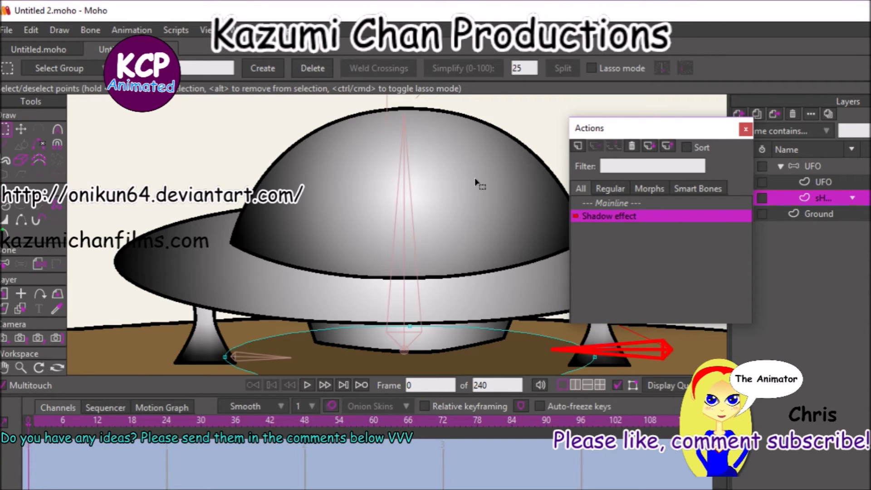
double_click(840, 198)
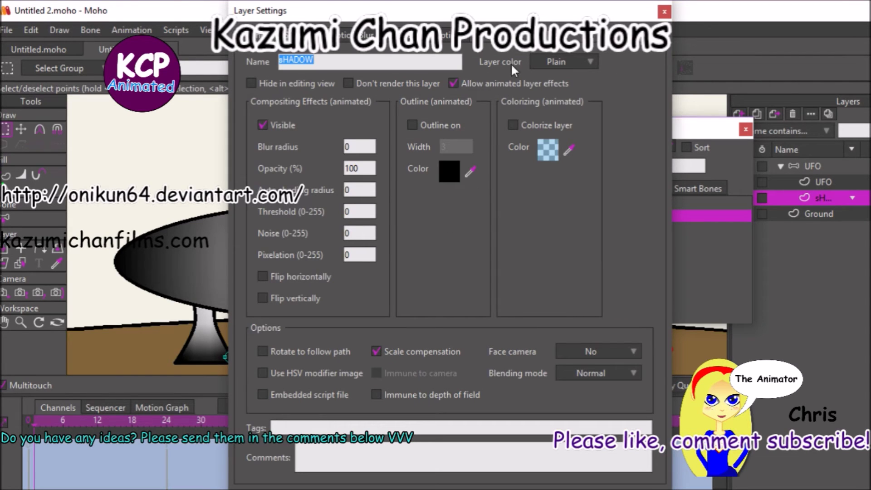
double_click(358, 169)
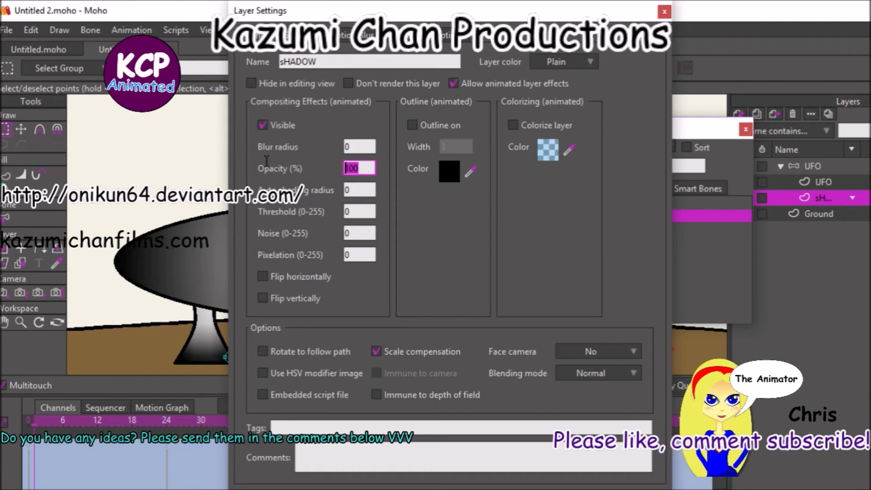
type("0")
key("Return")
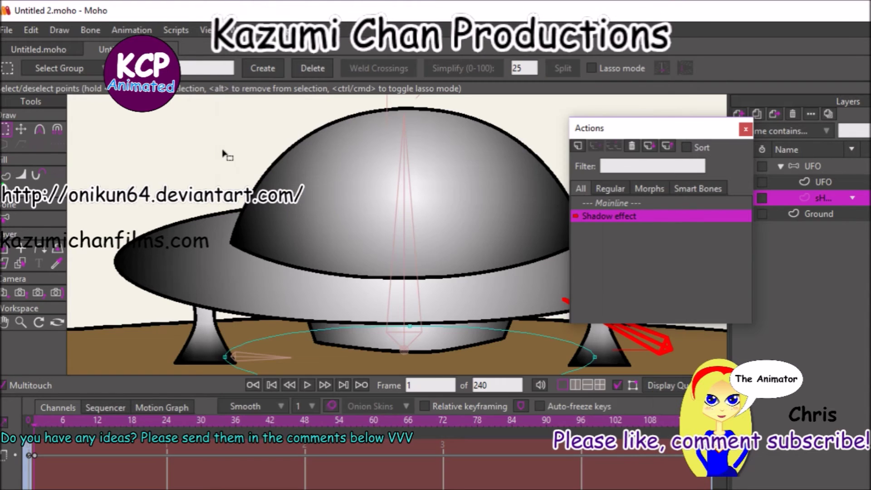
left_click(167, 420)
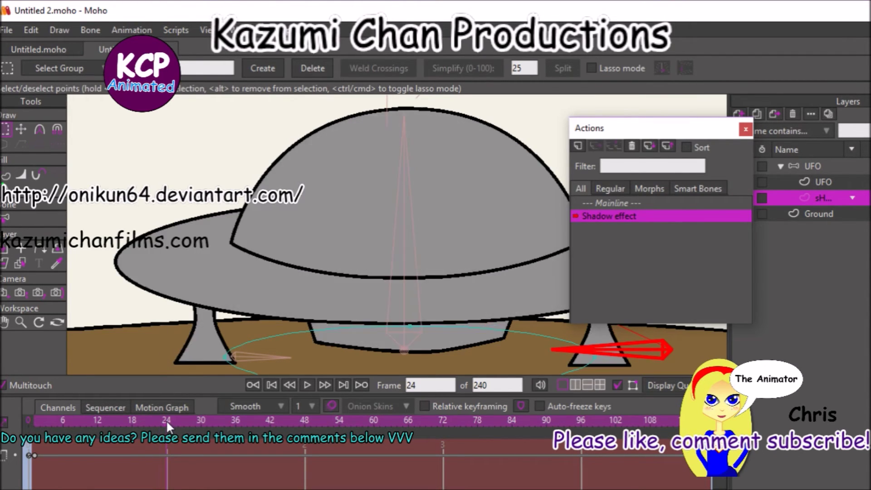
double_click(834, 196)
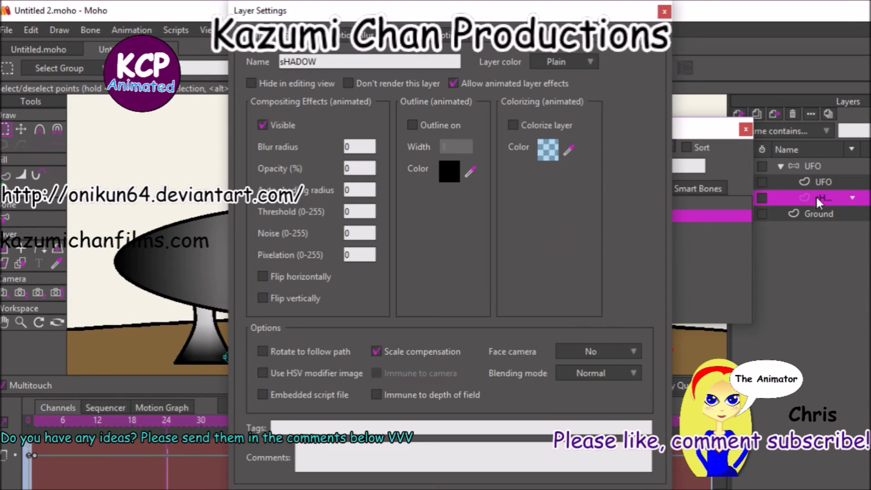
double_click(349, 168)
key("Return")
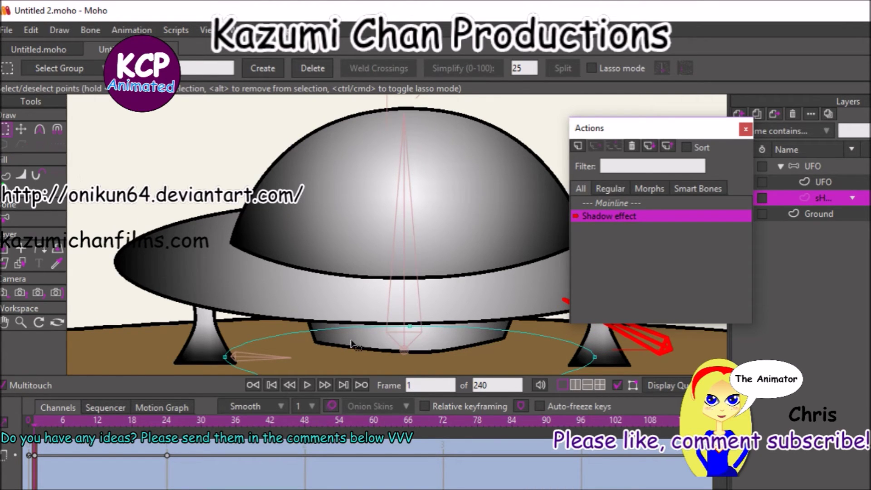
key("ctrl+a")
Widen the shadow shape at frame 1, key a narrower shadow at frame 24, and return to Mainline.
left_click(21, 129)
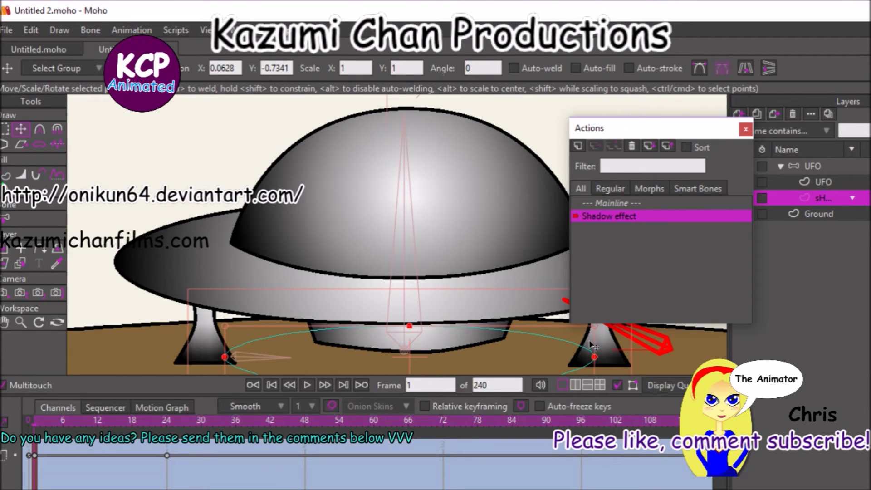
left_click_drag(597, 360, 633, 357)
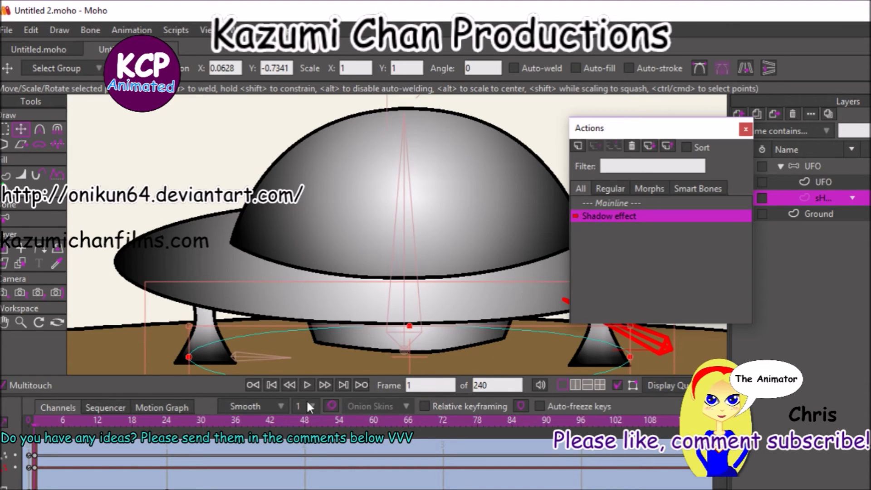
left_click(166, 427)
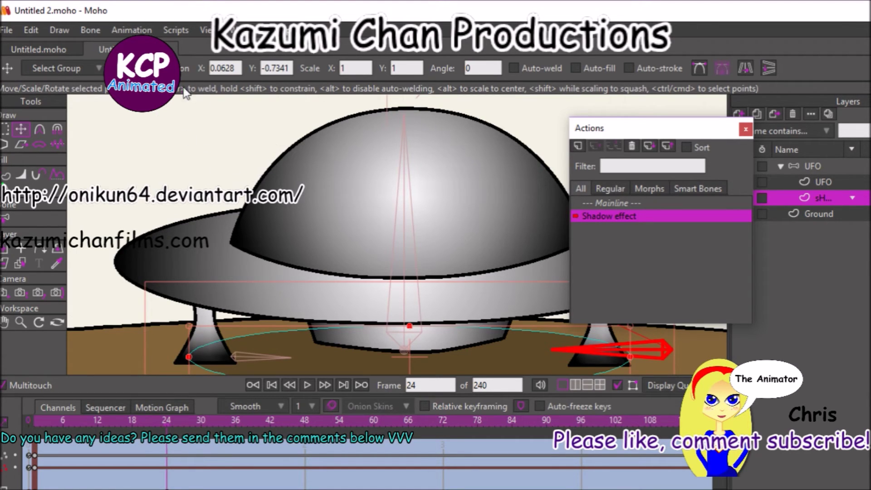
key("ctrl+z")
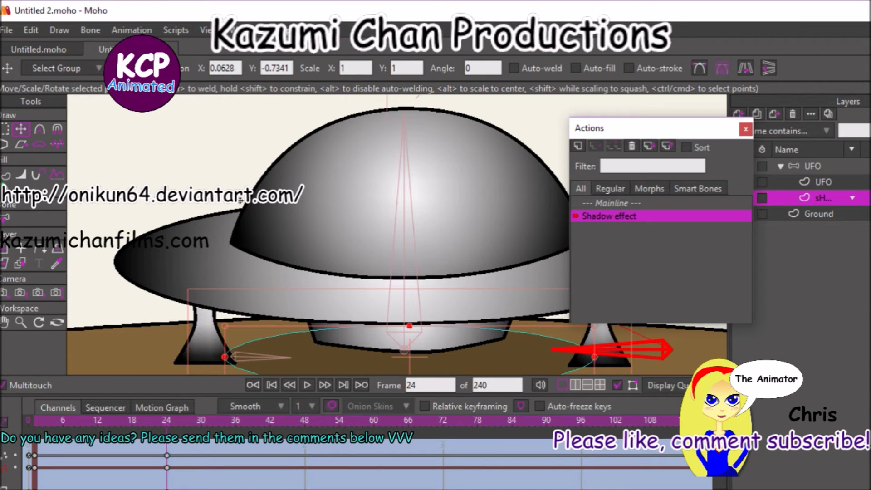
key("Home")
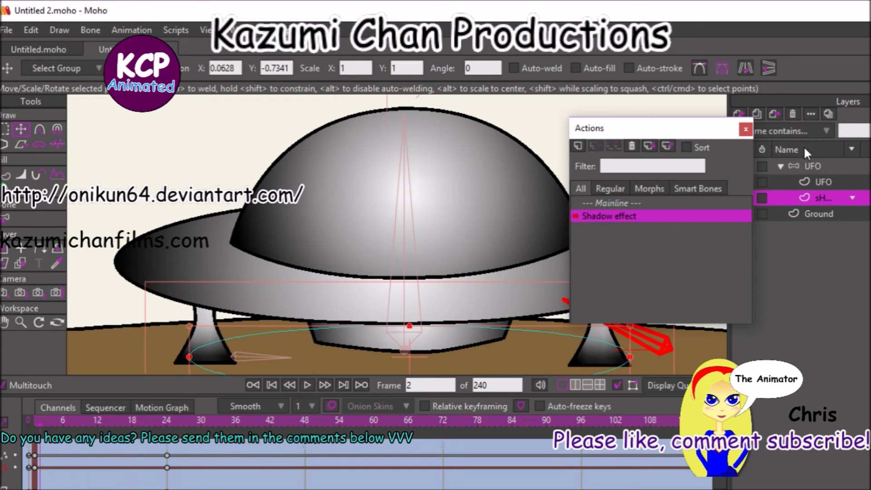
left_click(647, 202)
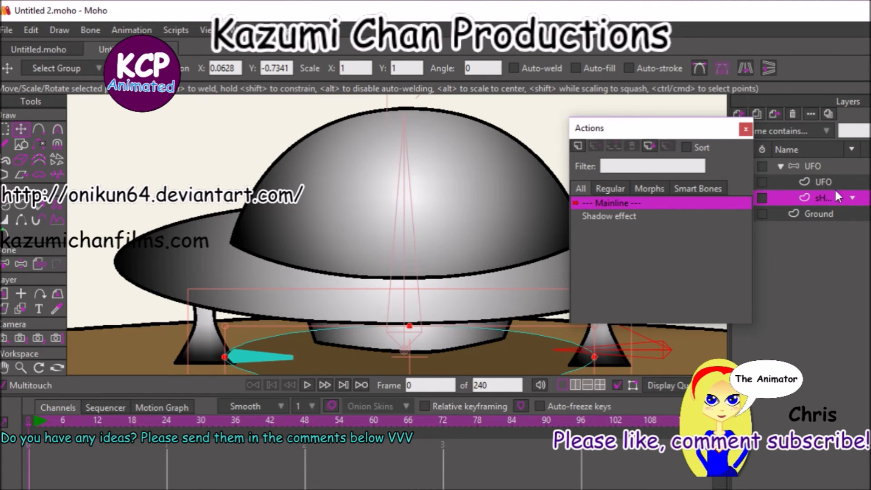
Reset the view on the UFO bone layer, close the Actions window, and move to frame 1.
left_click(827, 167)
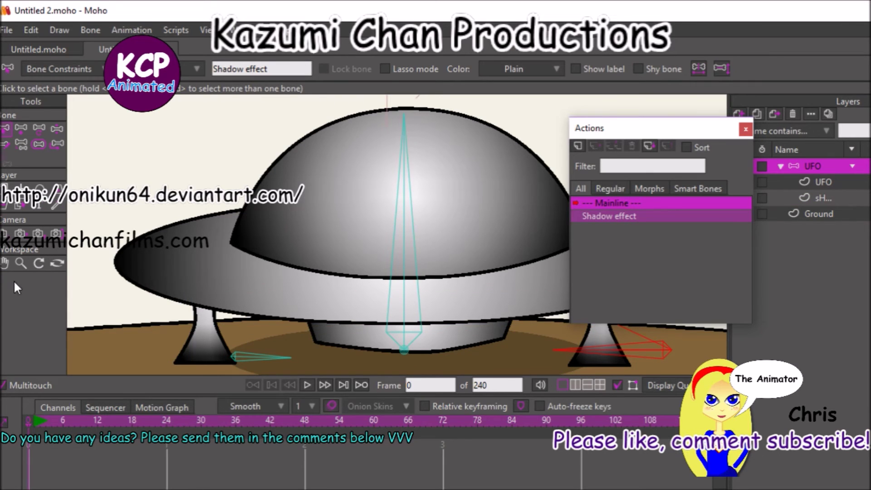
left_click(20, 264)
left_click(36, 70)
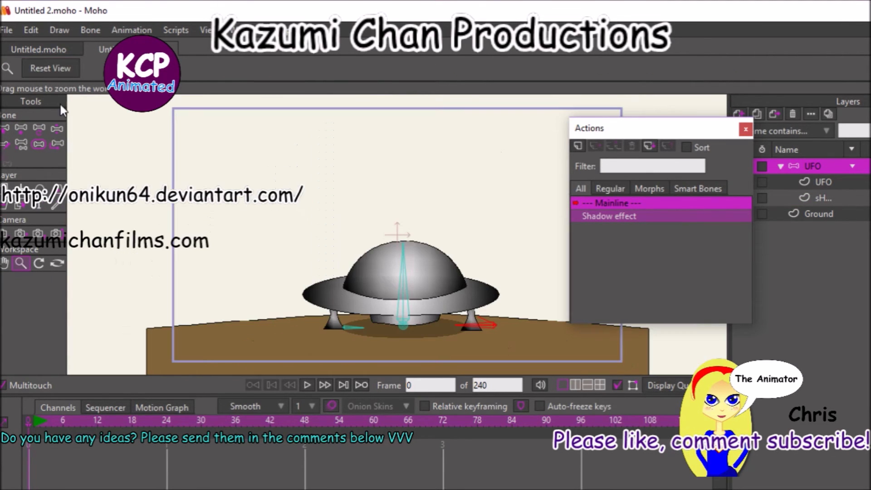
left_click(745, 129)
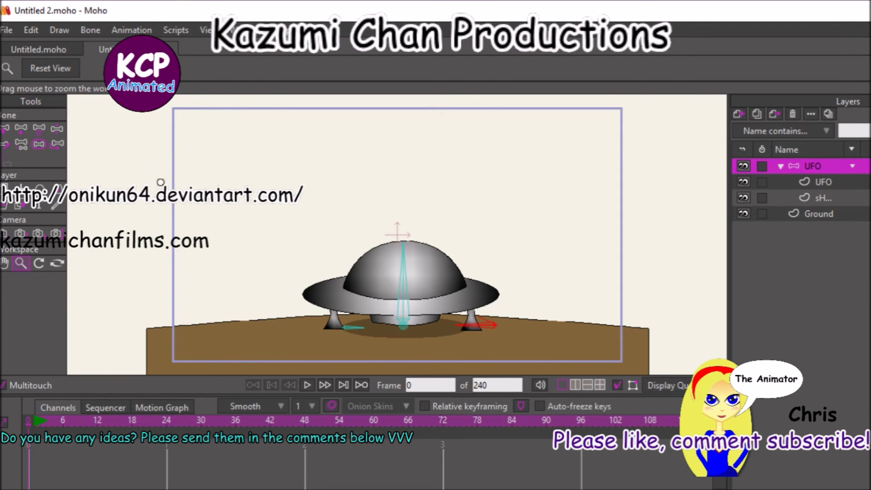
key("ctrl+Right")
With Auto-freeze keys on, lift the UFO high at frame 1 and reset its bone at frame 72.
left_click(537, 405)
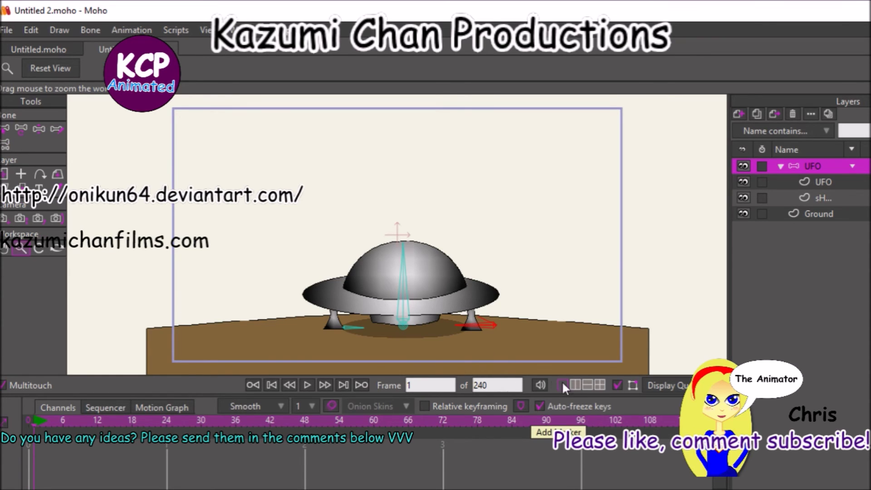
left_click(32, 129)
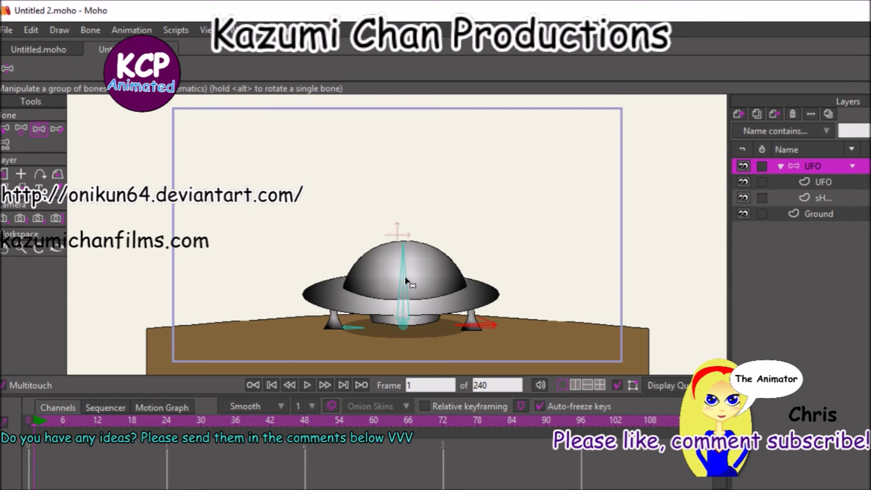
left_click_drag(406, 278, 403, 146)
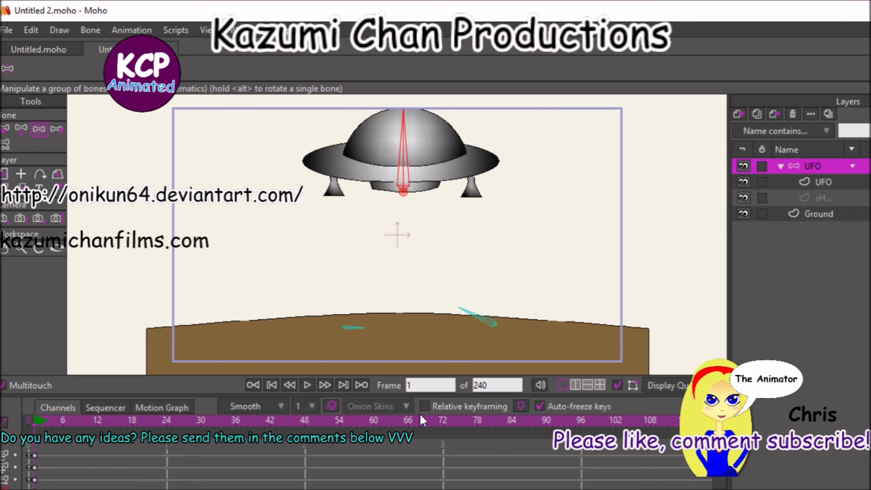
left_click(443, 420)
left_click(26, 130)
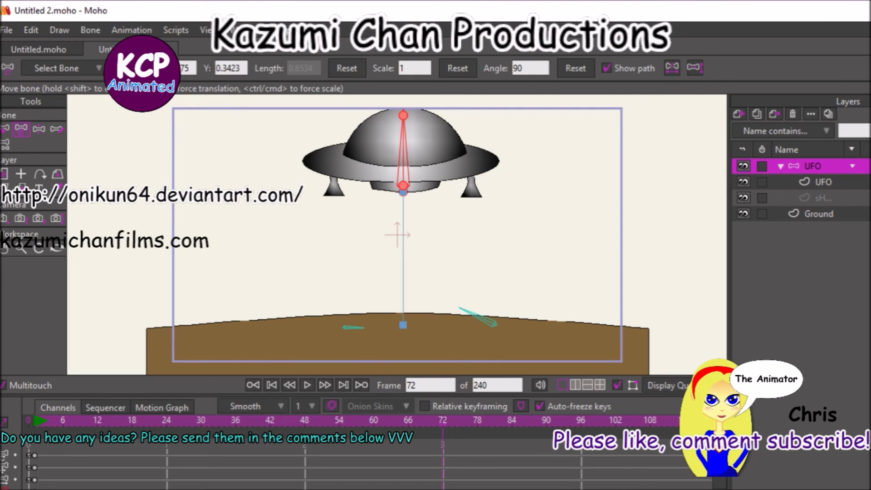
left_click(355, 67)
key("Left")
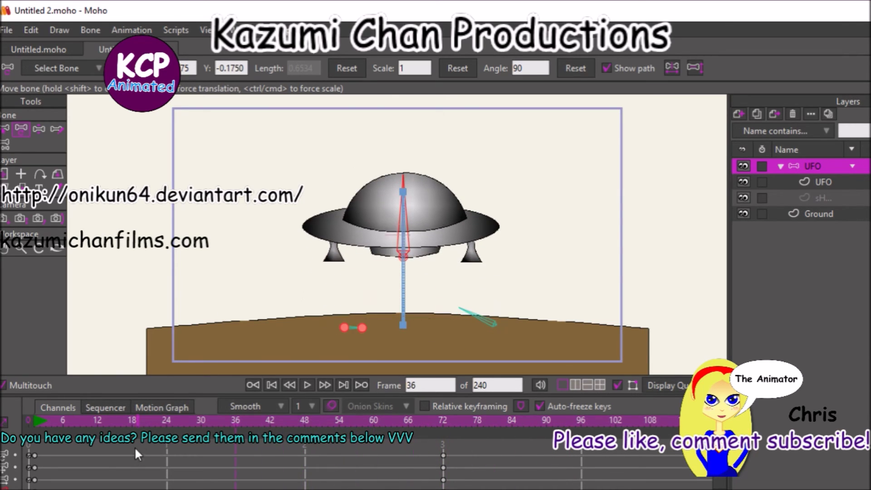
Set the UFO's starting keyframes to Linear interpolation and play the descent.
left_click_drag(83, 446, 31, 488)
right_click(34, 453)
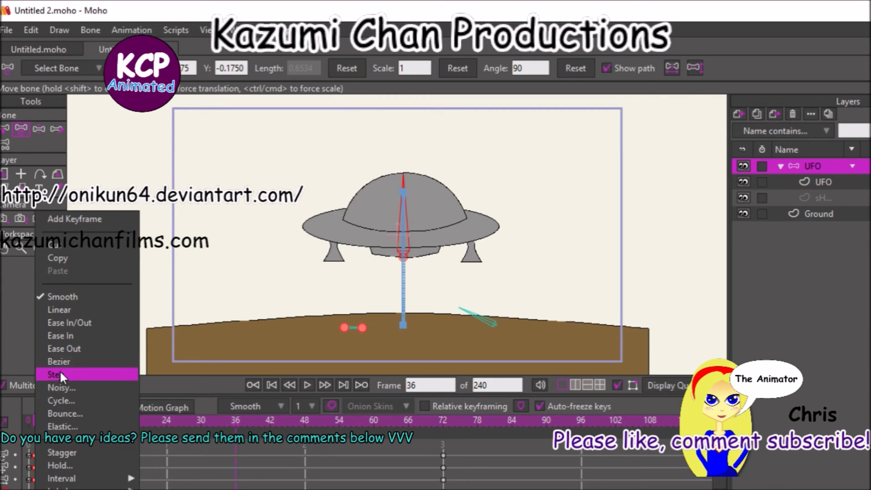
left_click(74, 310)
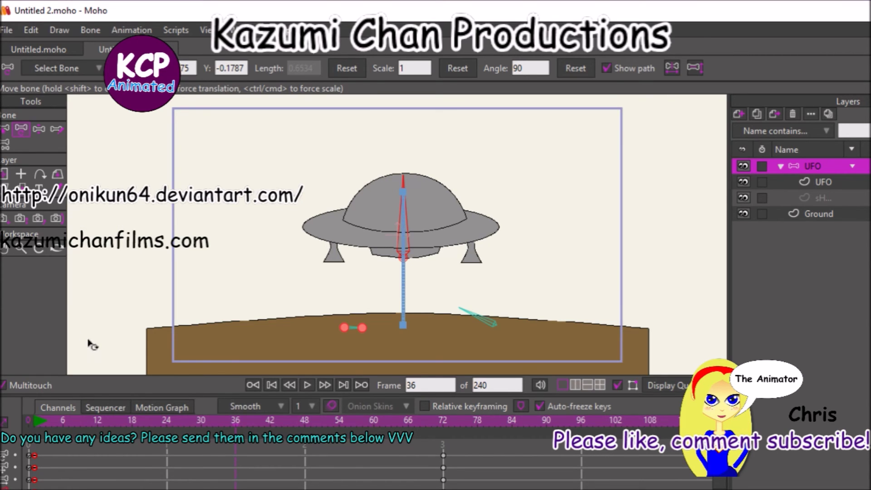
key("space")
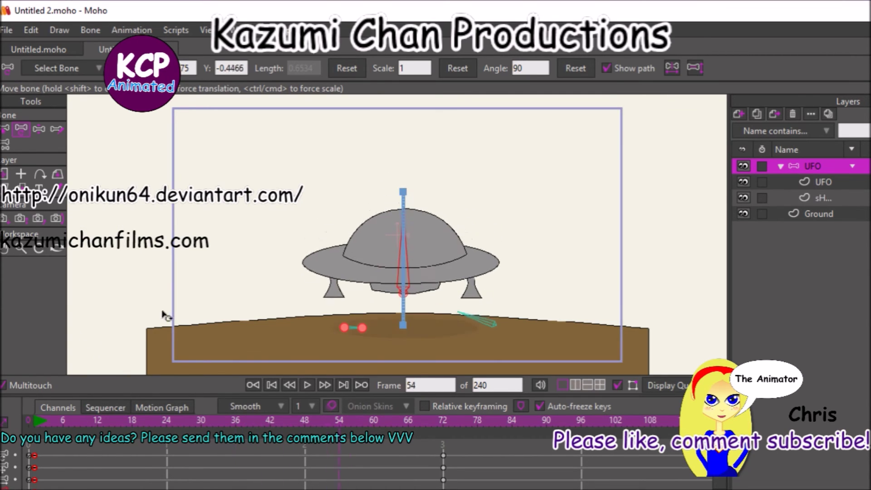